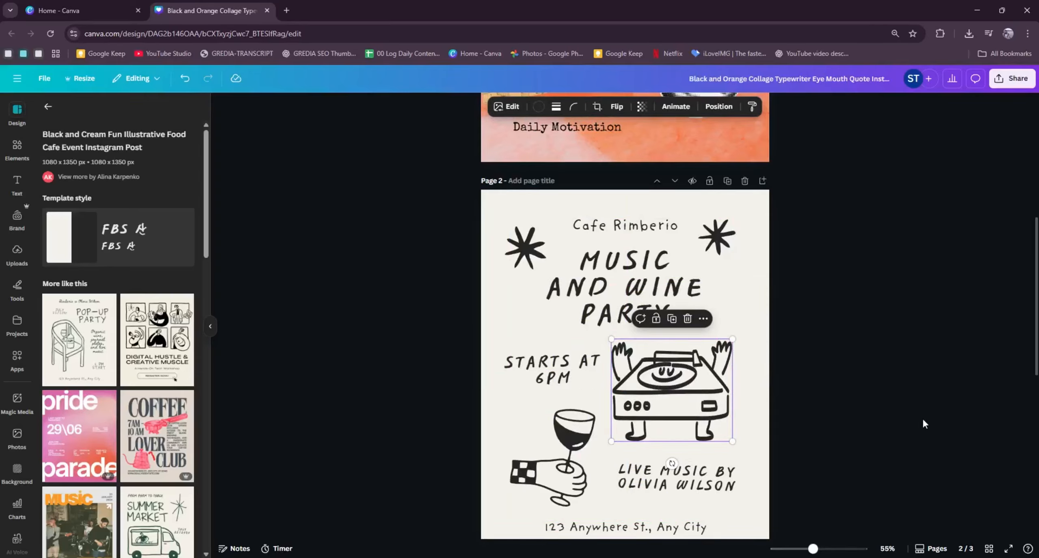
# - Space the "Starts at 6PM" text, turntable and wine glass on page 2 evenly, horizontally and vertically, and tidy them up
pyautogui.moveTo(902, 447); pyautogui.dragTo(493, 345)
pyautogui.rightClick(669, 385)
pyautogui.moveTo(669, 386)
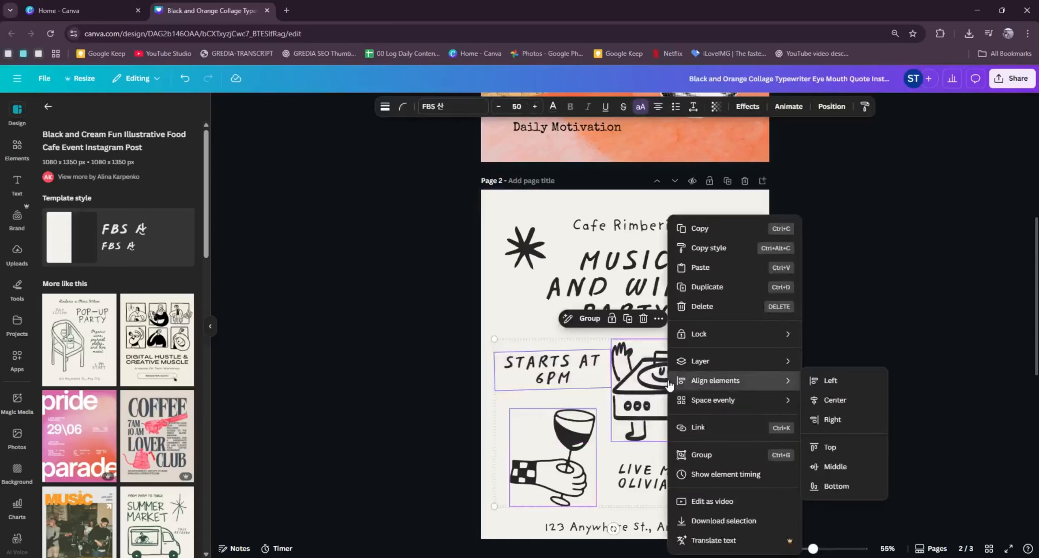
pyautogui.click(835, 112)
pyautogui.click(832, 110)
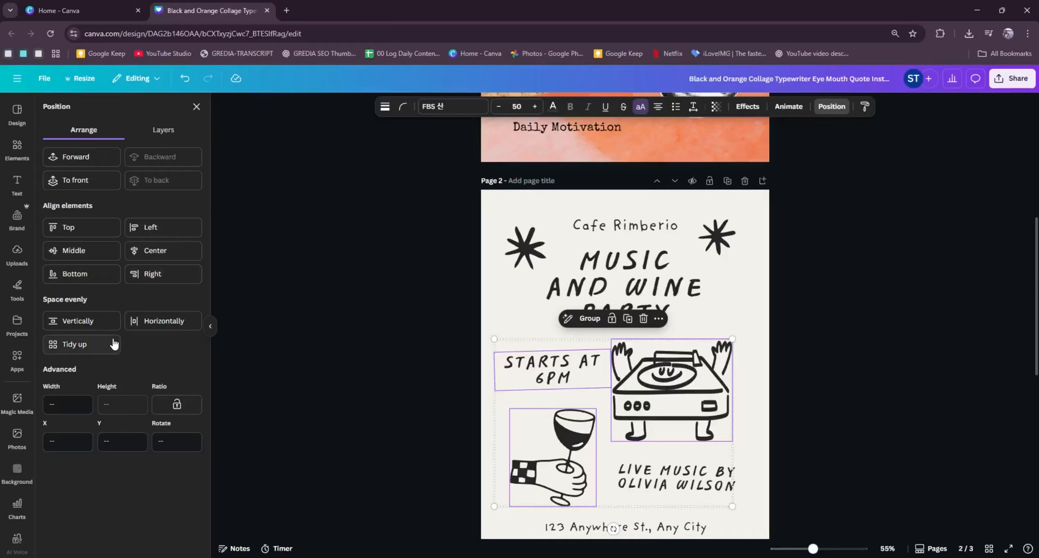
pyautogui.click(145, 327)
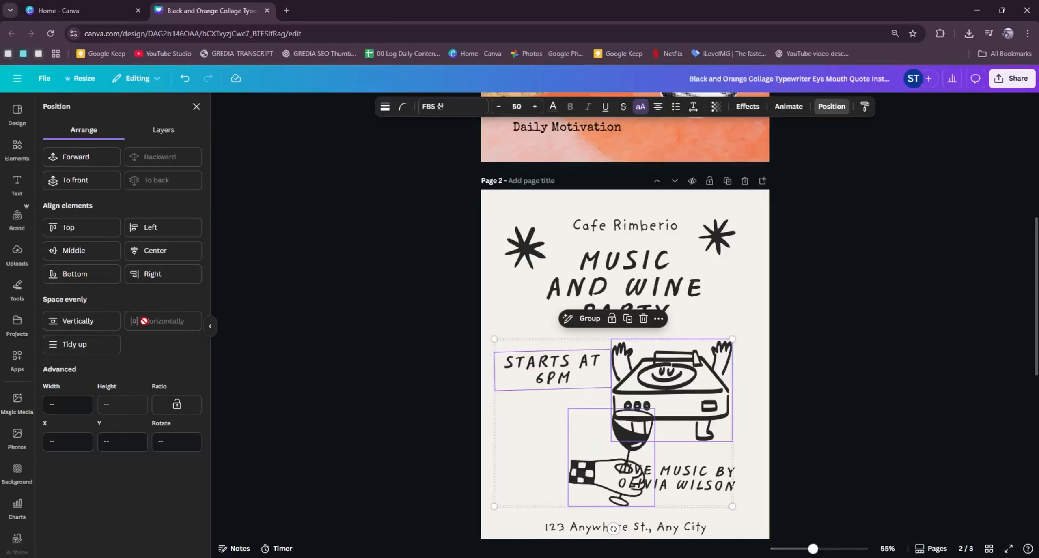
pyautogui.click(98, 328)
pyautogui.click(96, 349)
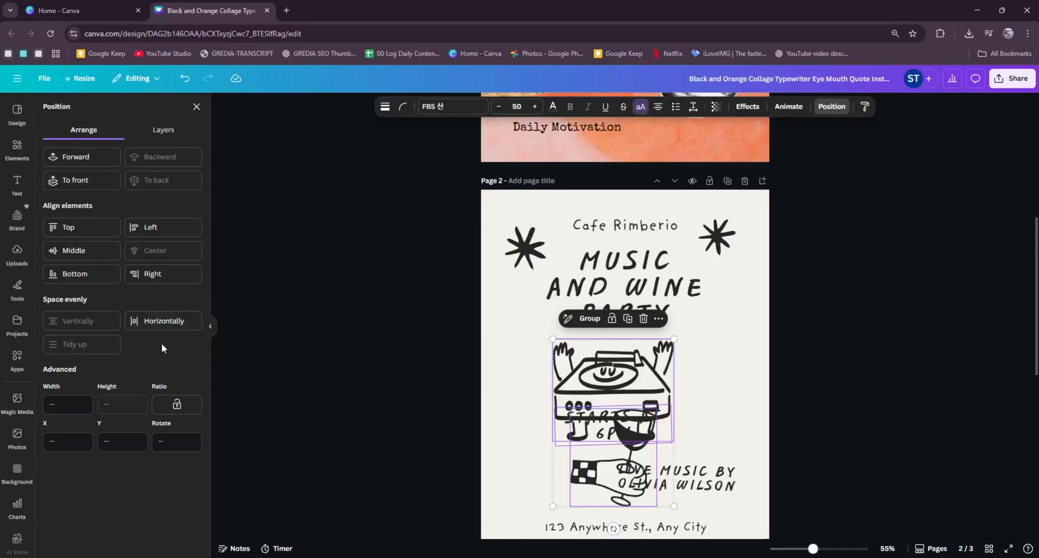
# - Duplicate the mouth cutout on page 1, leaving the copy slightly offset over the original
pyautogui.scroll(-7, 839, 392)
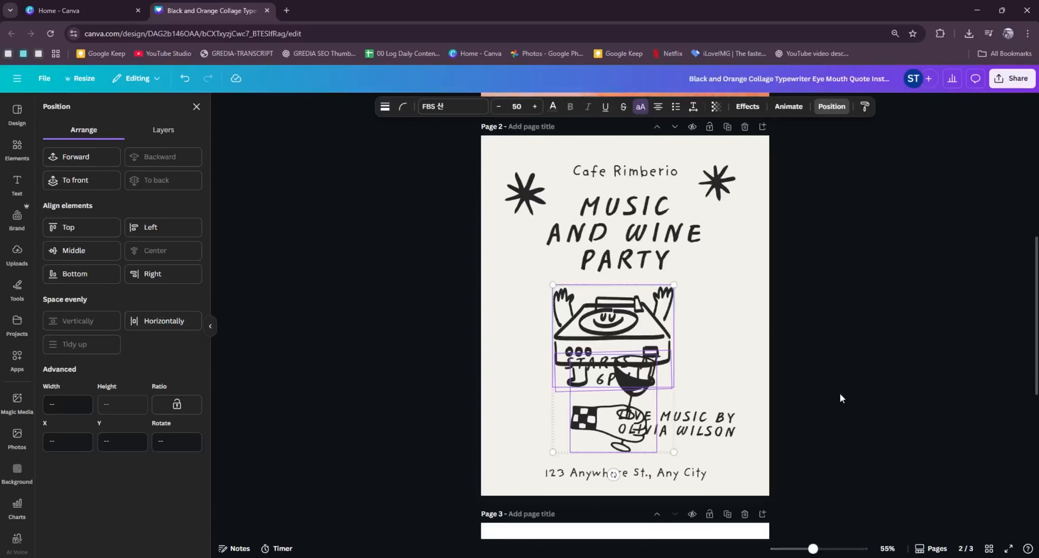
pyautogui.scroll(15, 837, 399)
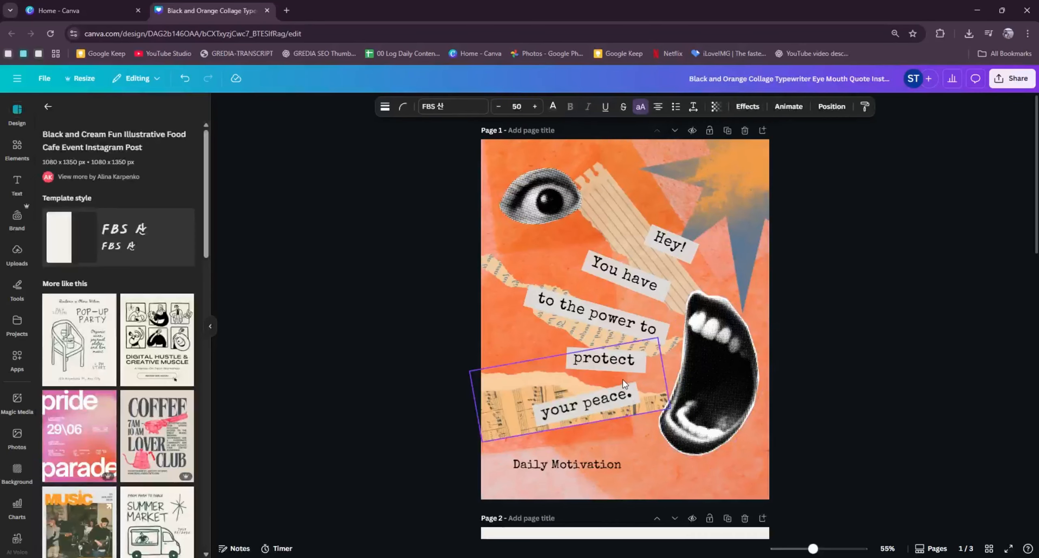
pyautogui.click(714, 366)
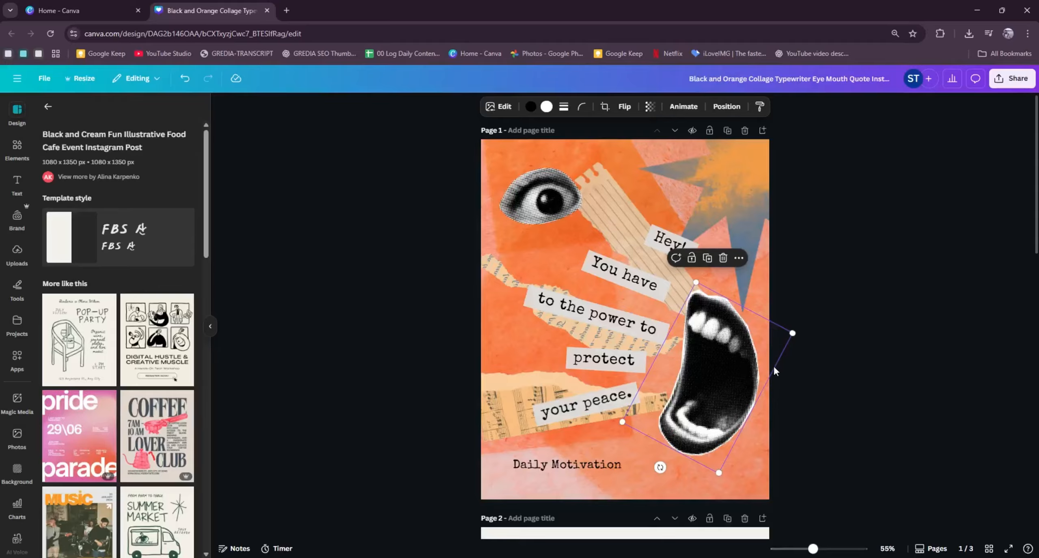
pyautogui.moveTo(731, 360); pyautogui.dragTo(610, 367)
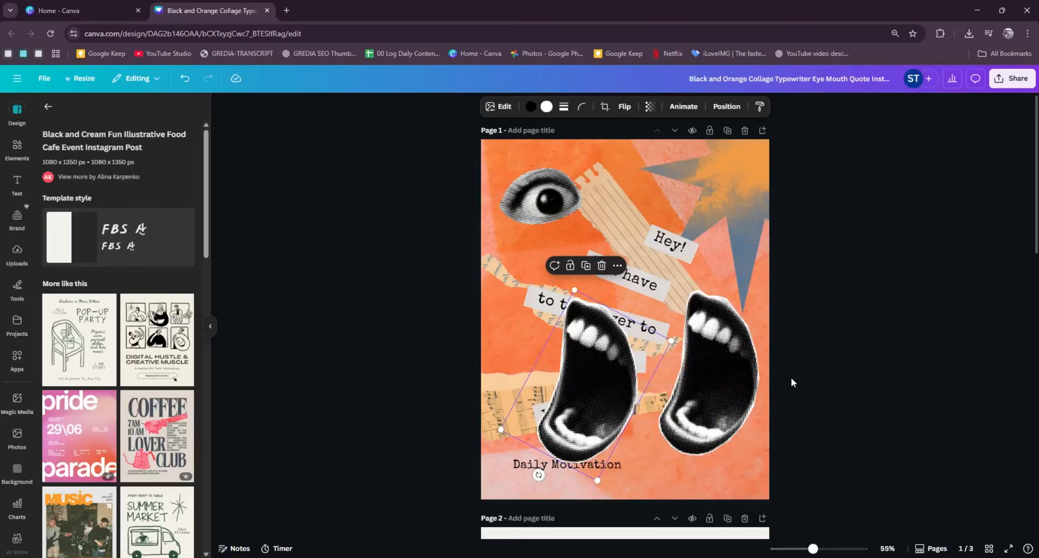
pyautogui.hotkey('ctrl', 'z')
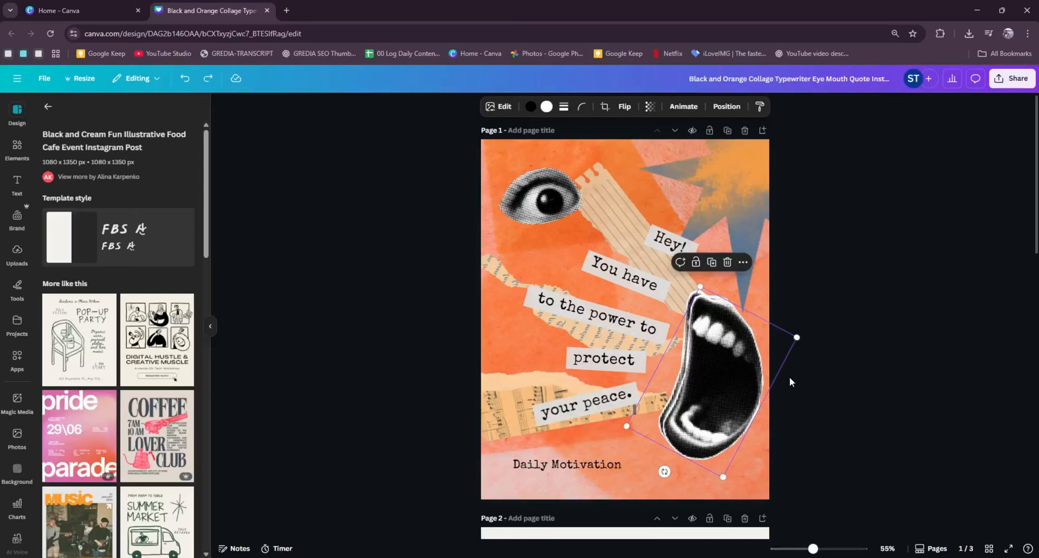
# - Add a new paragraph text box to page 1 and undo its insertion
pyautogui.click(789, 376)
pyautogui.press('t')
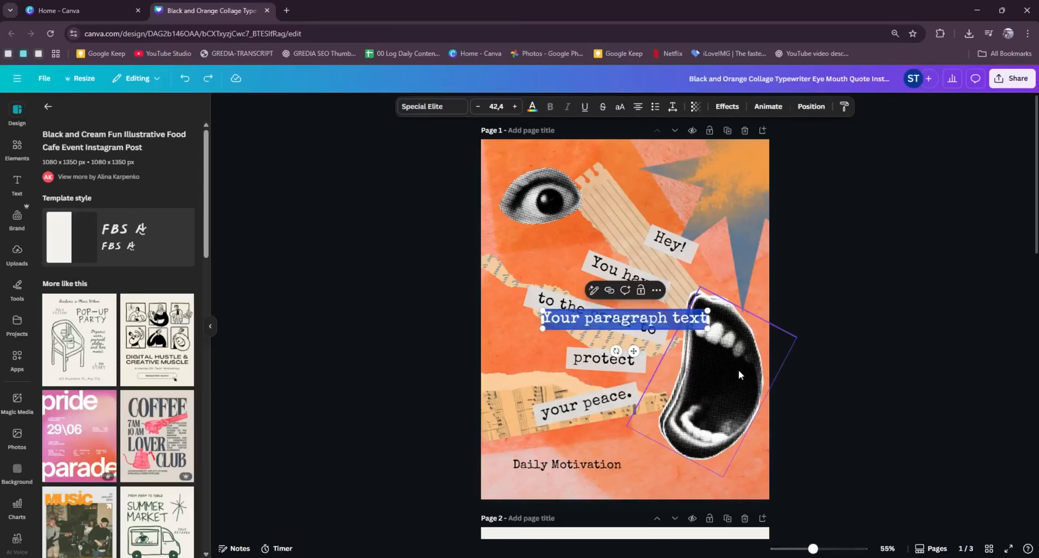
pyautogui.click(812, 322)
pyautogui.hotkey('ctrl', 'z')
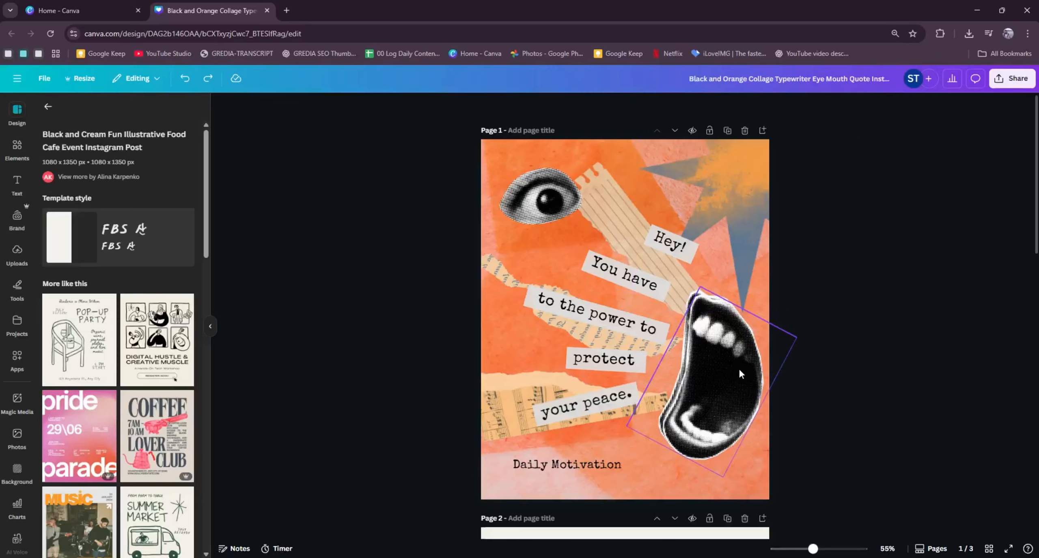
# - Add a square shape to page 1, move it over the eye cutout, and delete it
pyautogui.press('r')
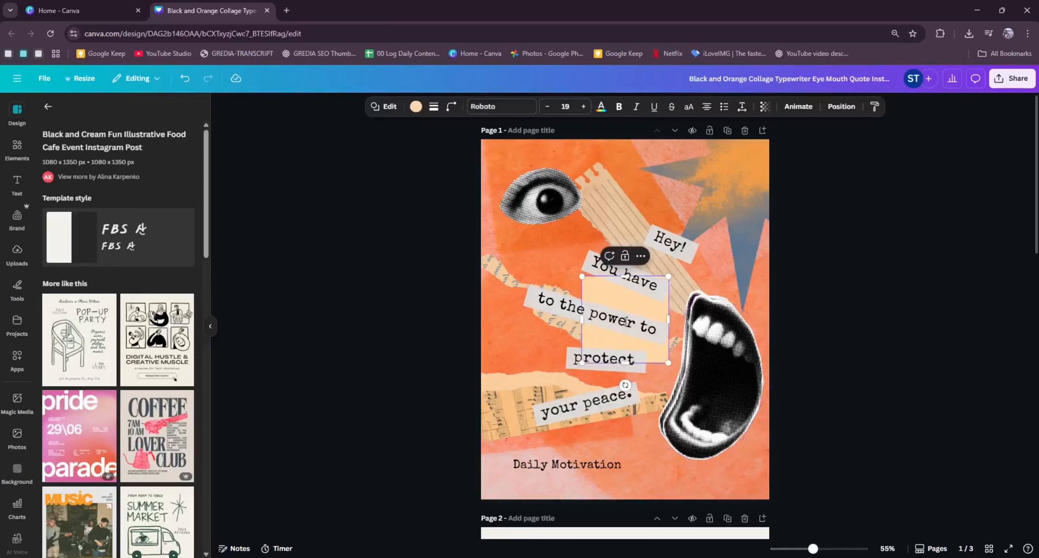
pyautogui.moveTo(661, 307); pyautogui.dragTo(618, 211)
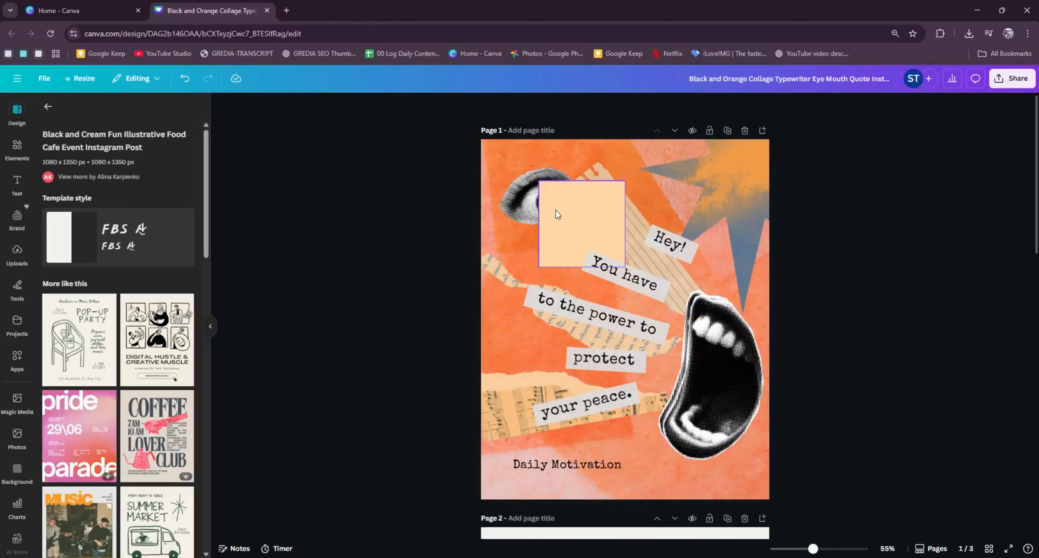
pyautogui.press('Delete')
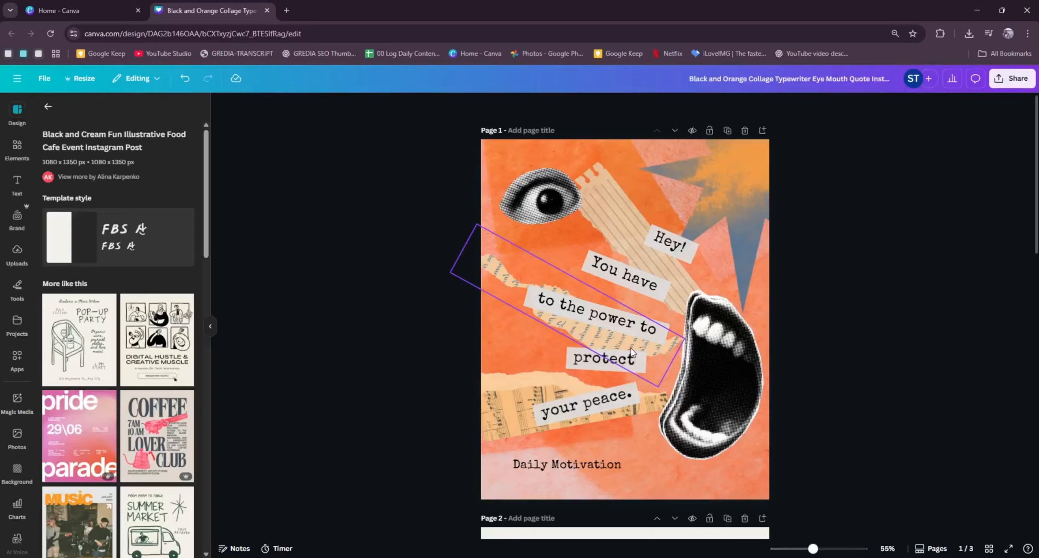
# - Nudge the "protect" label on page 1 slightly to the right
pyautogui.click(628, 367)
pyautogui.moveTo(628, 367)
pyautogui.mouseDown()
pyautogui.moveTo(607, 349)
pyautogui.moveTo(599, 322)
pyautogui.moveTo(622, 377)
pyautogui.moveTo(618, 366)
pyautogui.moveTo(636, 374)
pyautogui.mouseUp()
pyautogui.click(927, 326)
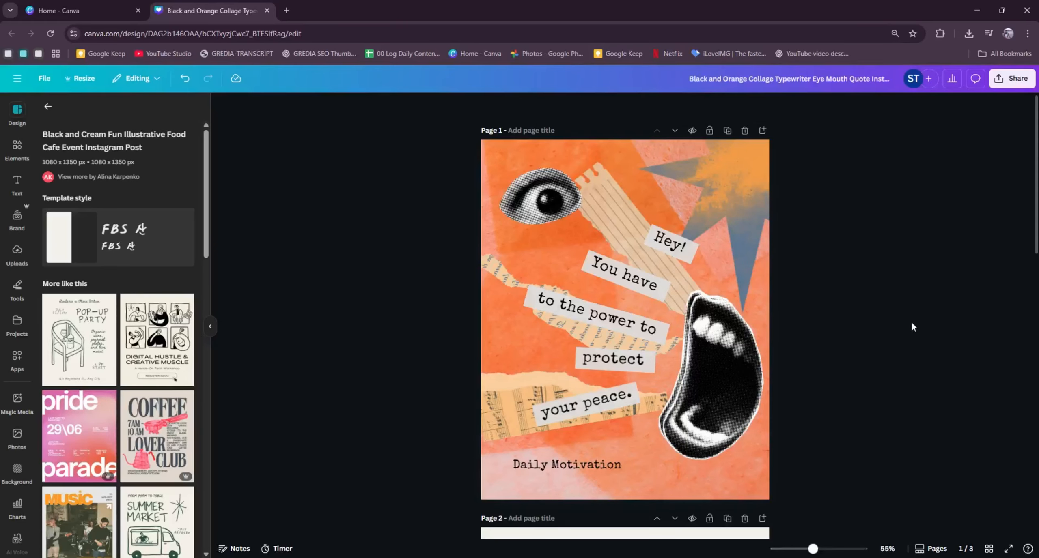
# - Remove the background from the fries photo on page 3
pyautogui.scroll(-3, 893, 338)
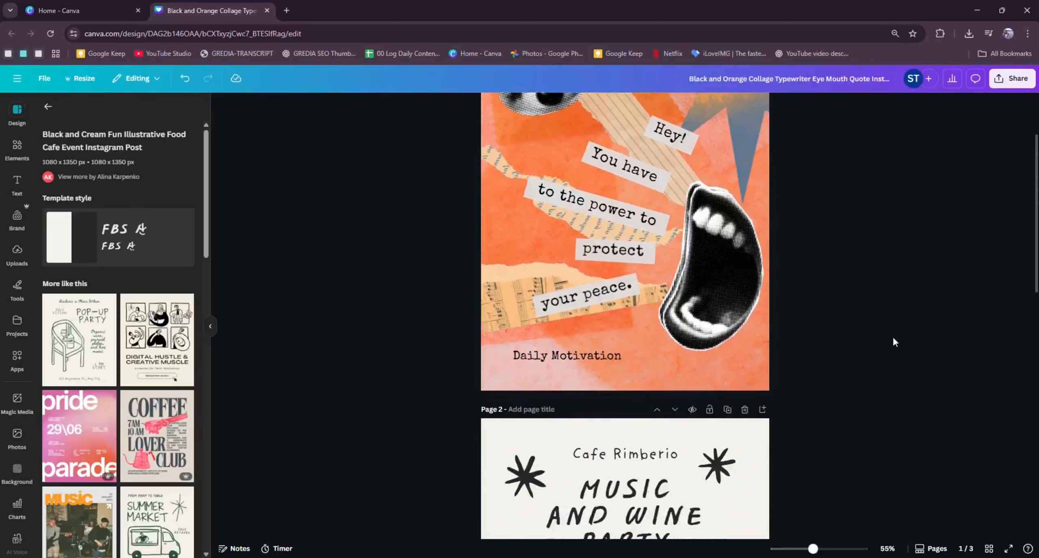
pyautogui.scroll(-3, 893, 338)
pyautogui.scroll(-10, 893, 338)
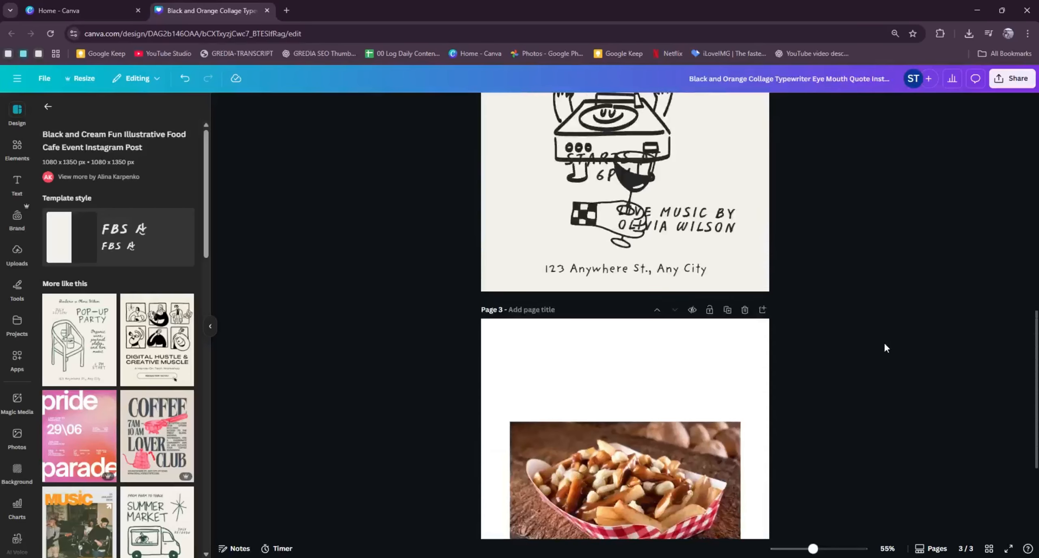
pyautogui.scroll(-2, 884, 348)
pyautogui.click(660, 328)
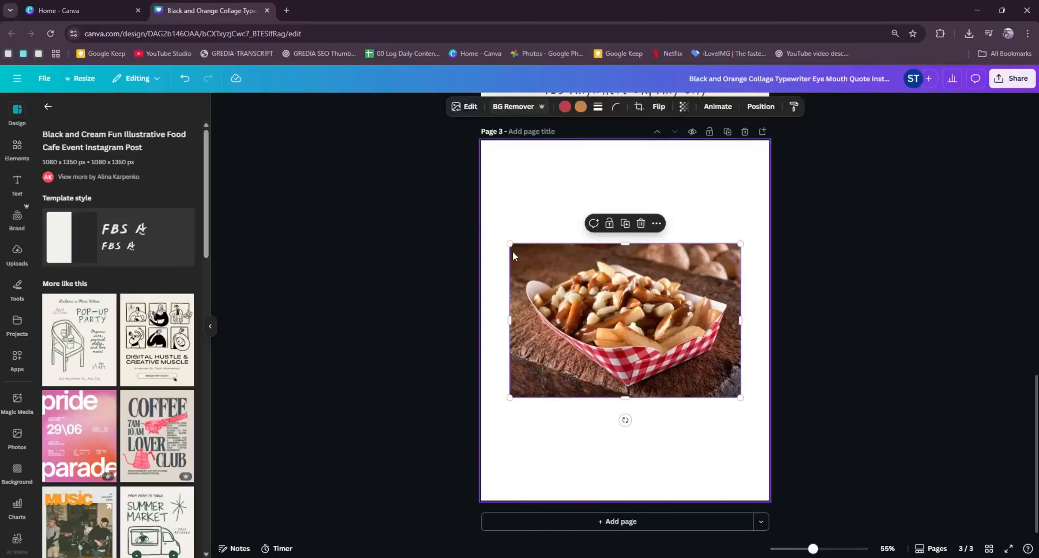
pyautogui.click(526, 107)
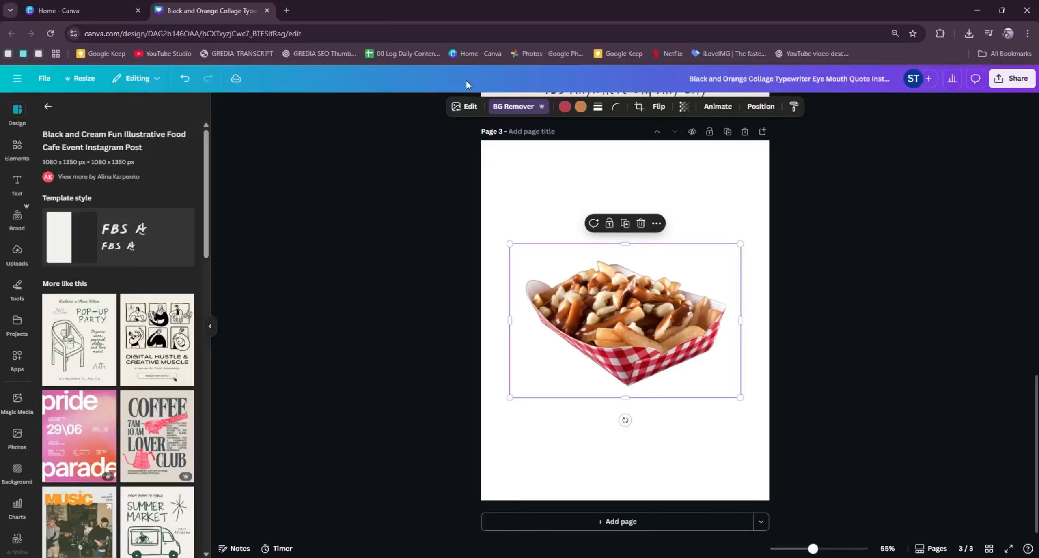
pyautogui.click(888, 293)
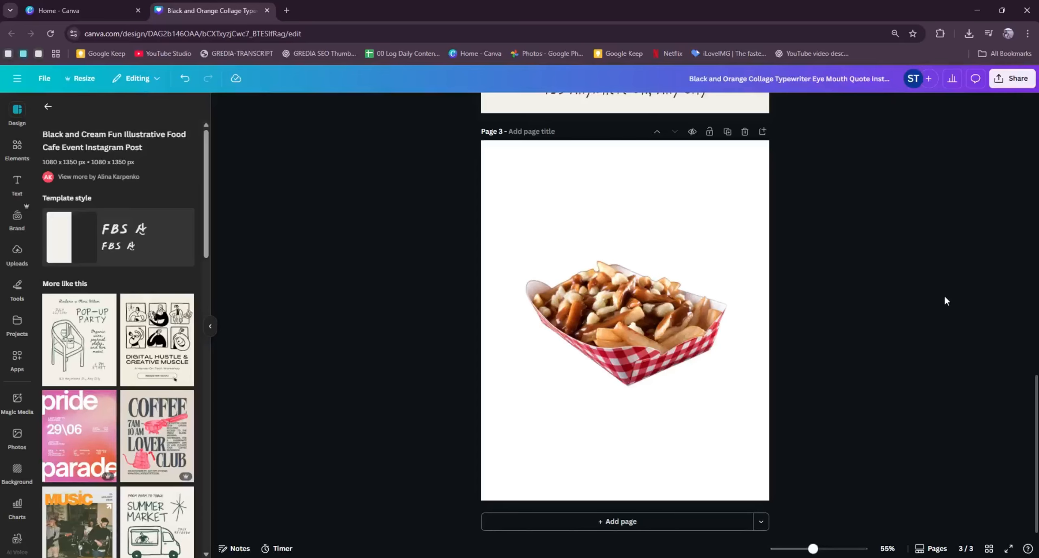
# - Set the "Music and Wine Party" title's line spacing to 1.11 and its letter spacing to 0
pyautogui.scroll(8, 960, 314)
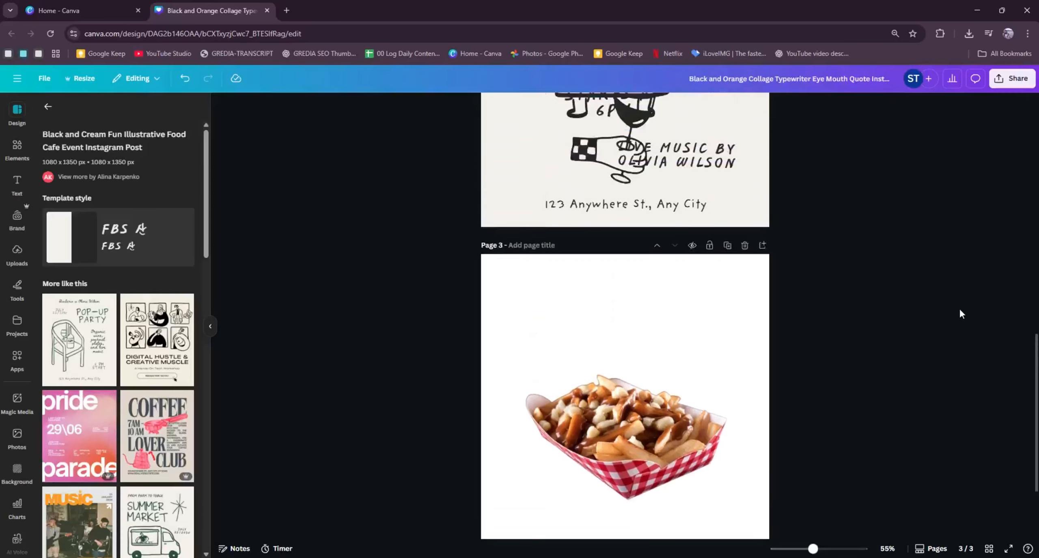
pyautogui.scroll(4, 730, 359)
pyautogui.click(649, 390)
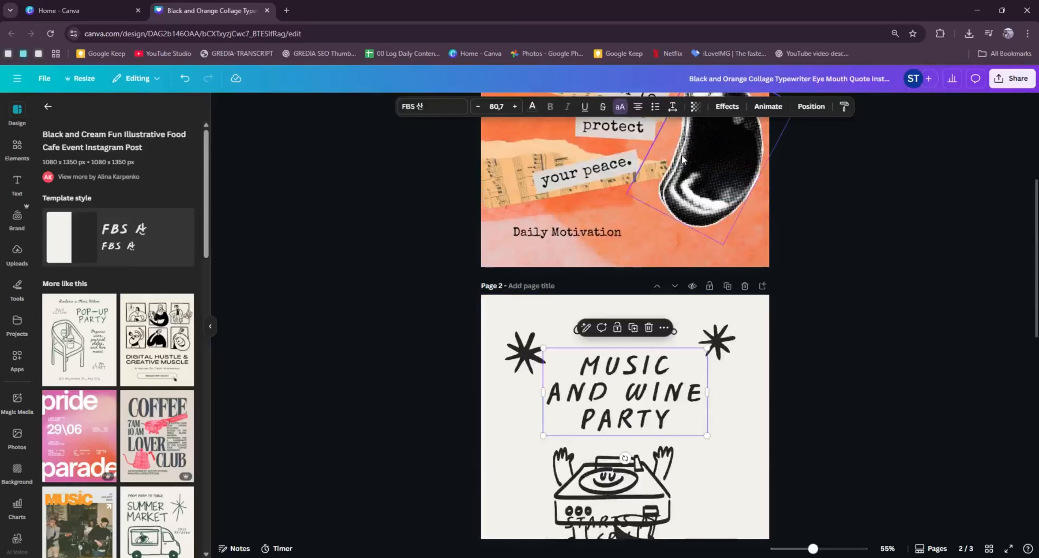
pyautogui.click(675, 112)
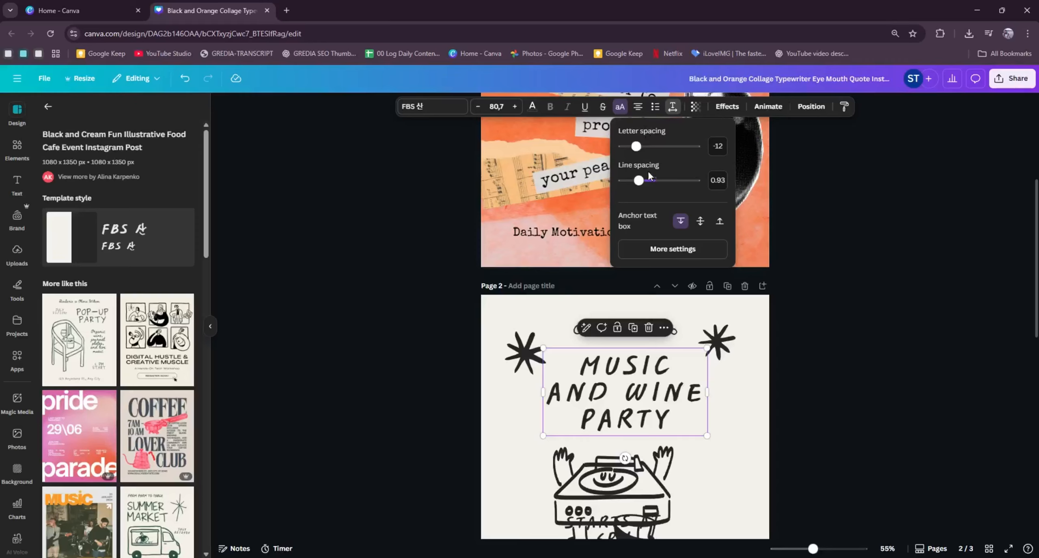
pyautogui.moveTo(638, 181); pyautogui.dragTo(646, 181)
pyautogui.moveTo(636, 147); pyautogui.dragTo(638, 147)
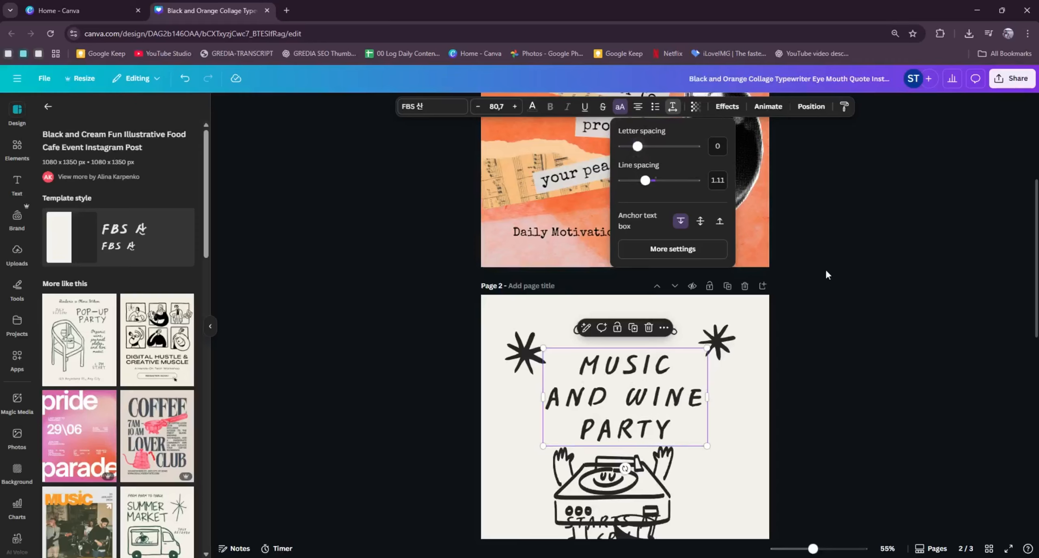
pyautogui.click(837, 279)
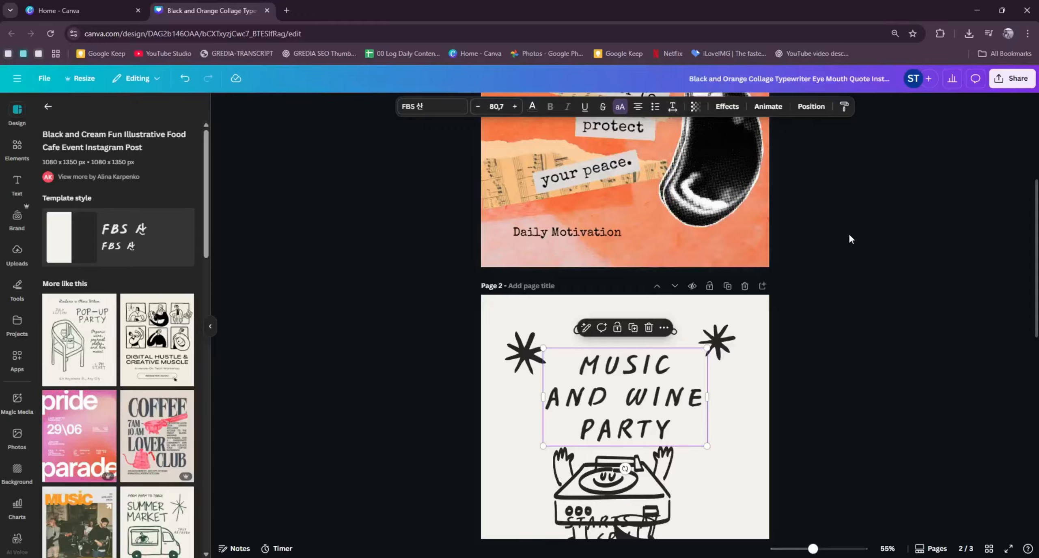
# - Look through the remaining pages and available design tools, and browse the text styles, text apps and font combinations
pyautogui.scroll(-1, 821, 280)
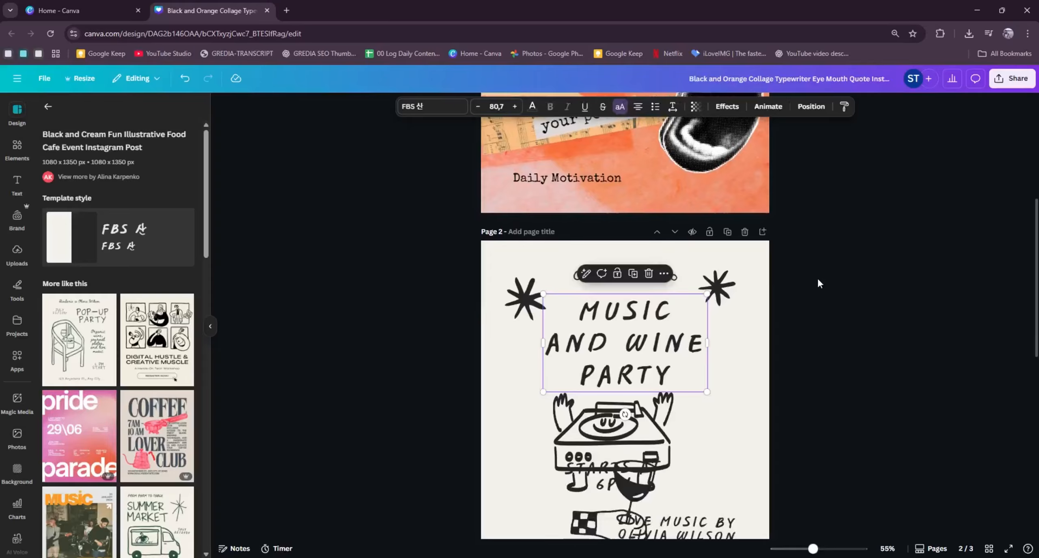
pyautogui.scroll(-1, 810, 280)
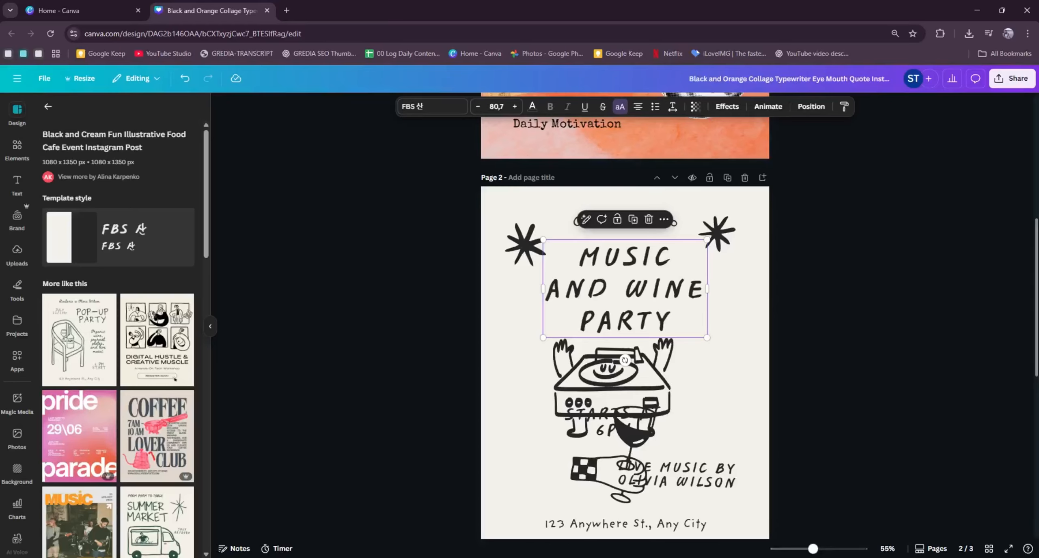
pyautogui.scroll(-1, 1027, 320)
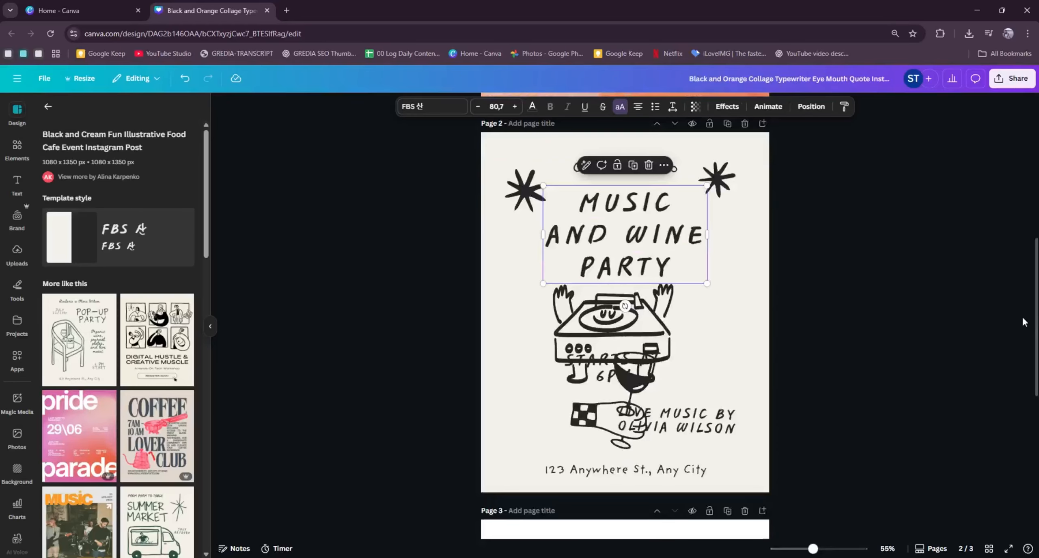
pyautogui.scroll(-6, 1015, 315)
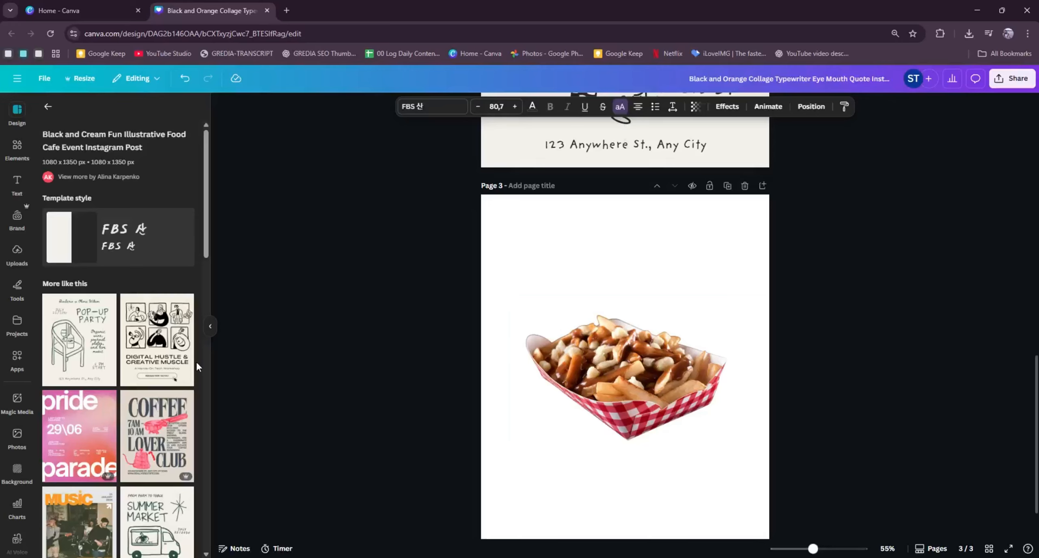
pyautogui.scroll(-2, 21, 434)
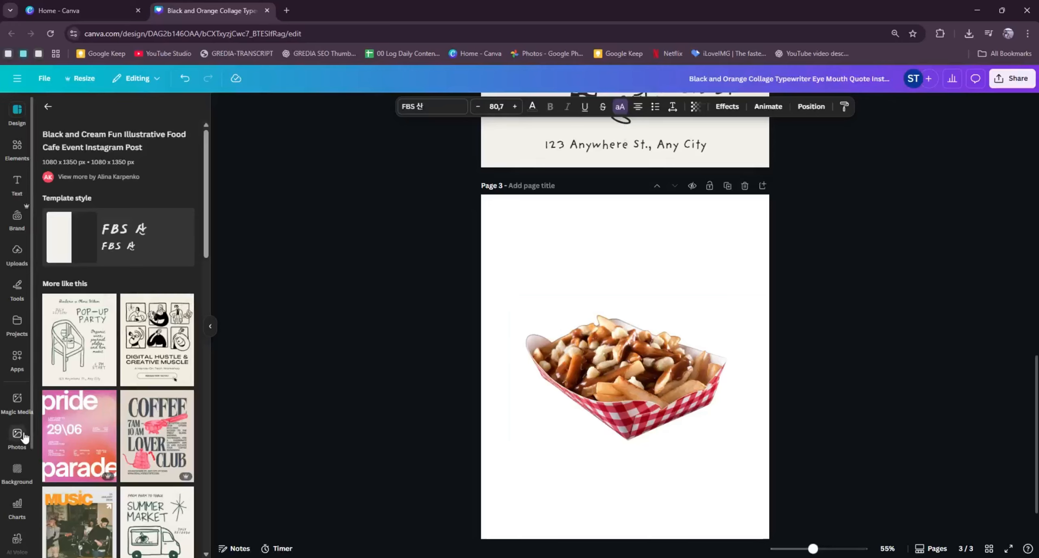
pyautogui.scroll(-3, 24, 436)
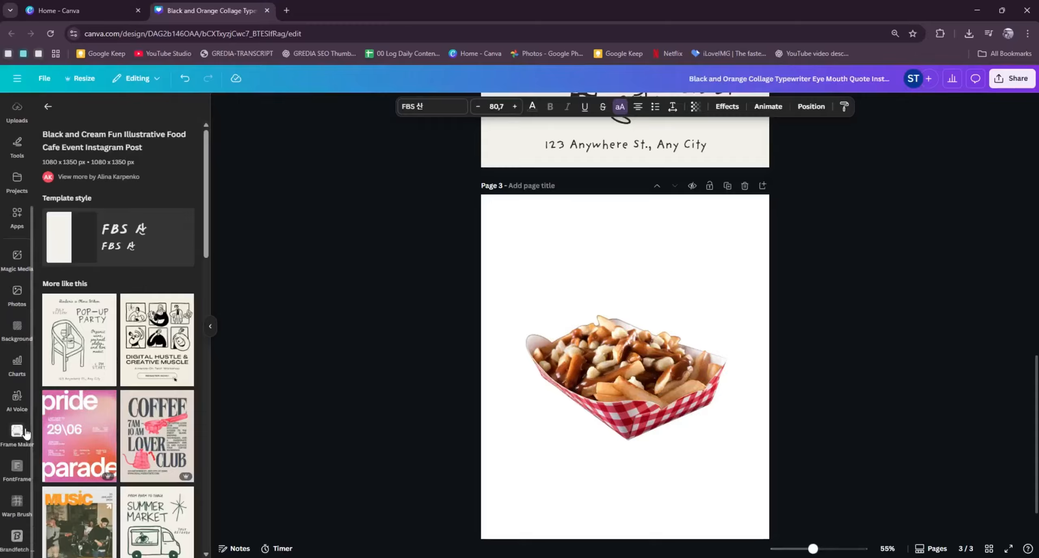
pyautogui.scroll(5, 26, 434)
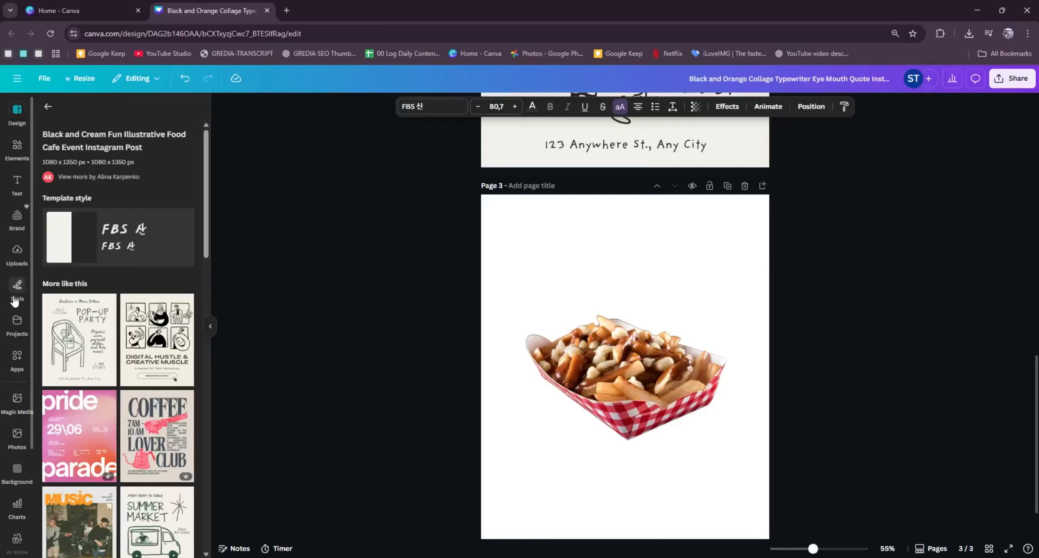
pyautogui.click(18, 185)
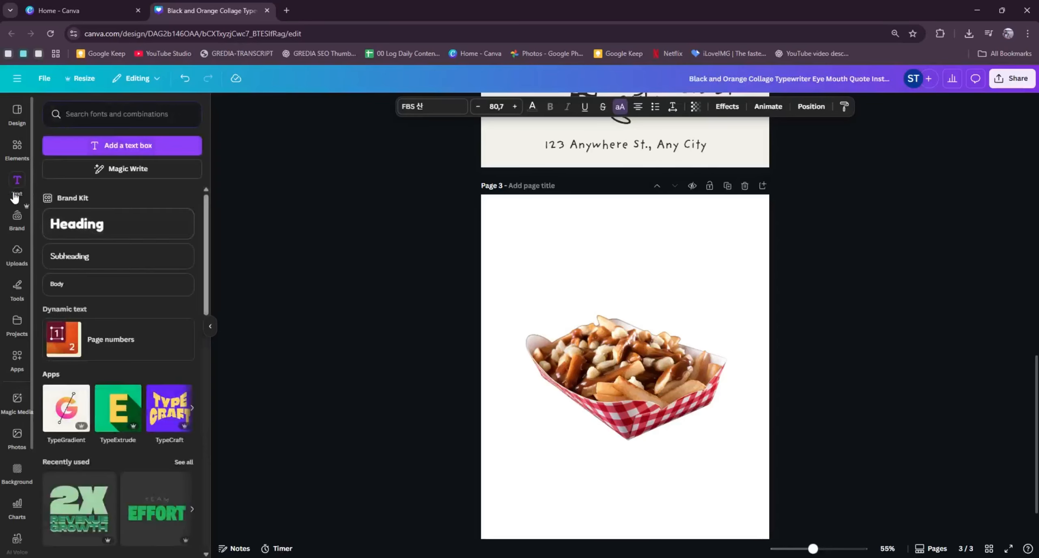
pyautogui.scroll(-2, 125, 275)
pyautogui.scroll(2, 118, 255)
pyautogui.scroll(-4, 117, 255)
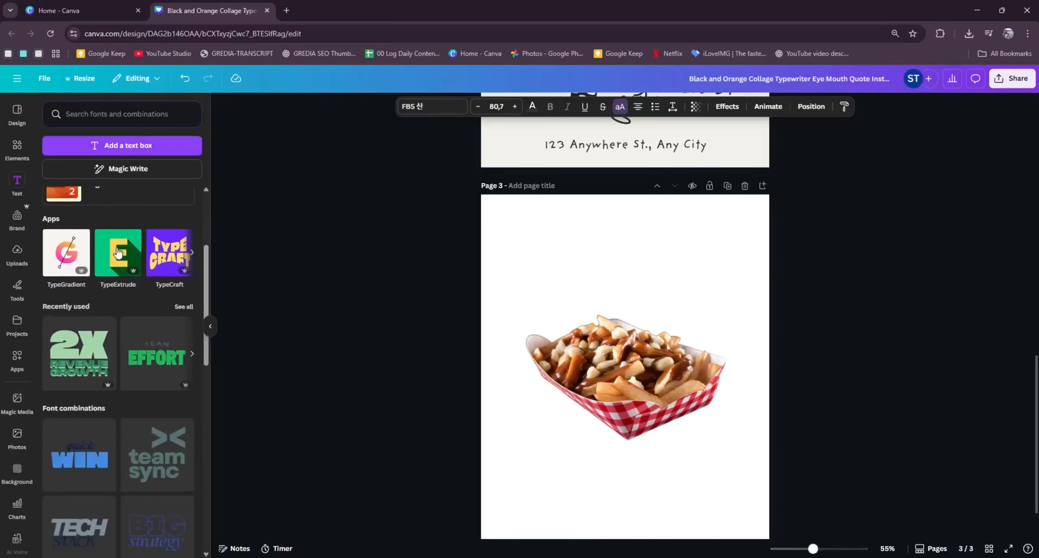
pyautogui.scroll(4, 118, 254)
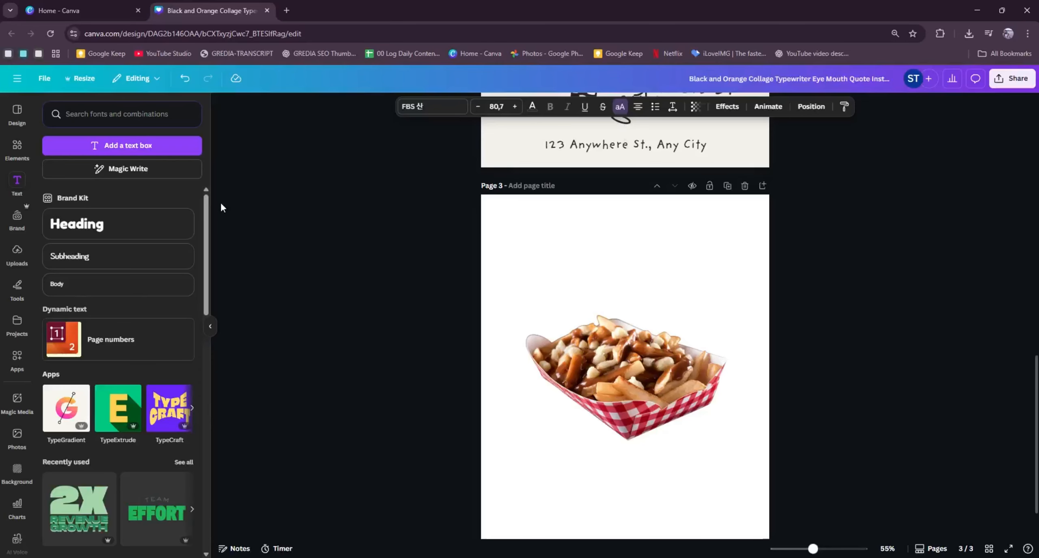
# - Select the page 1 background and browse the animations available for the page
pyautogui.scroll(8, 471, 225)
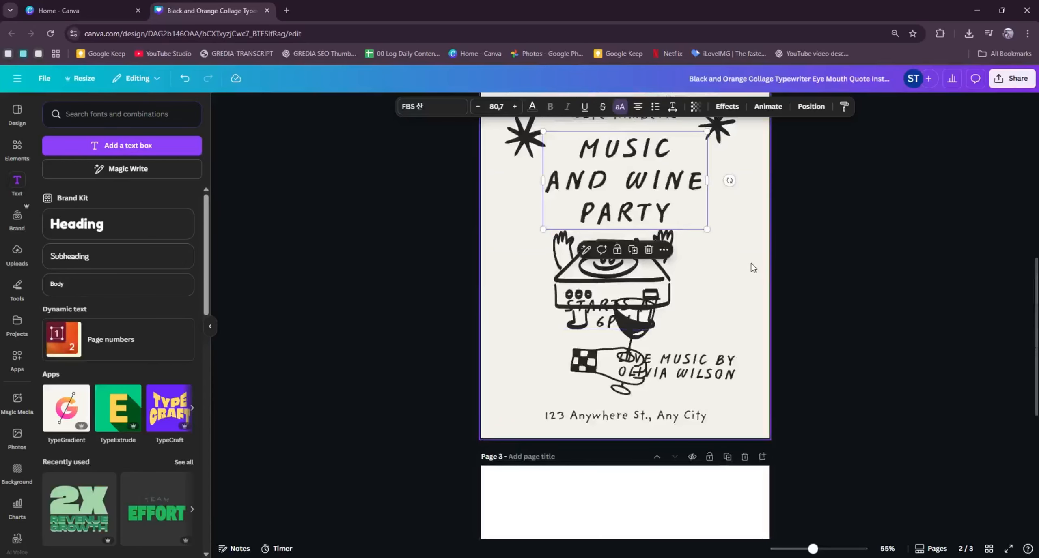
pyautogui.click(782, 272)
pyautogui.scroll(5, 787, 300)
pyautogui.click(737, 168)
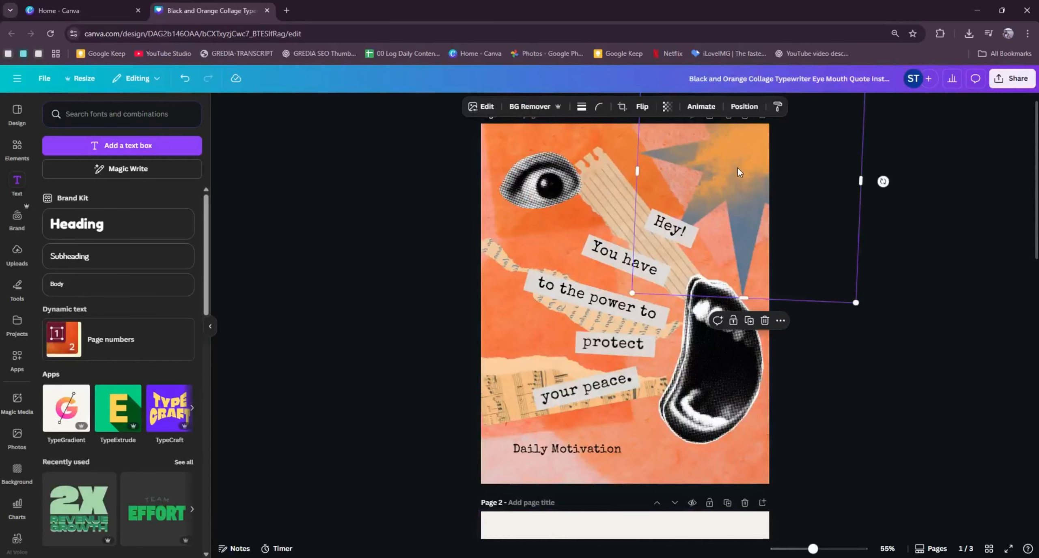
pyautogui.click(390, 225)
pyautogui.click(483, 133)
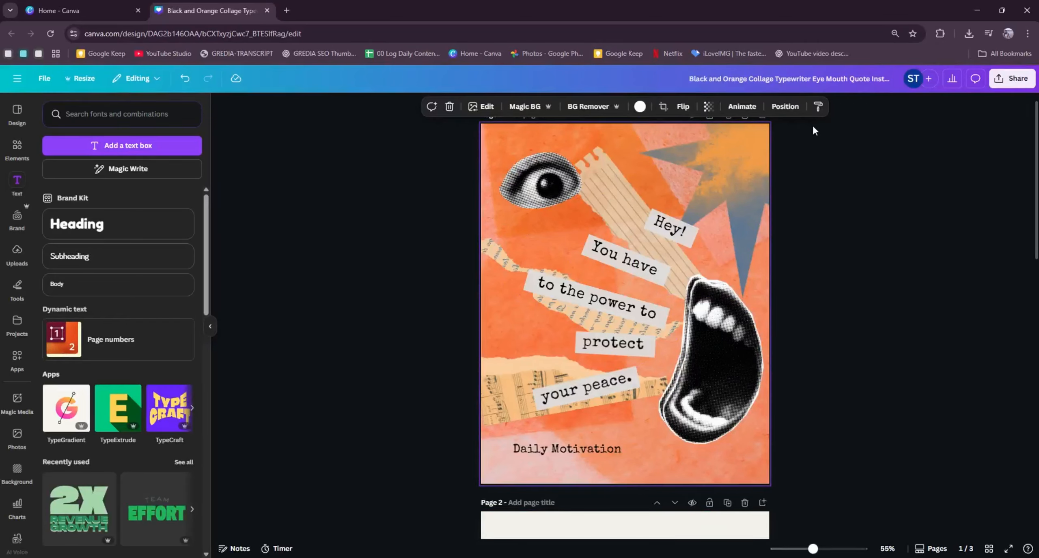
pyautogui.click(748, 112)
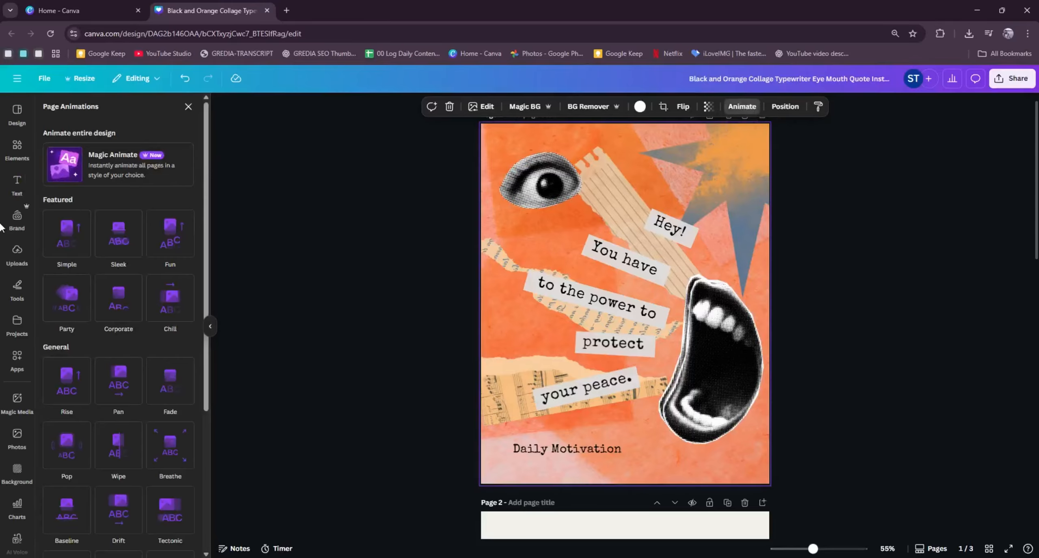
pyautogui.scroll(-3, 106, 195)
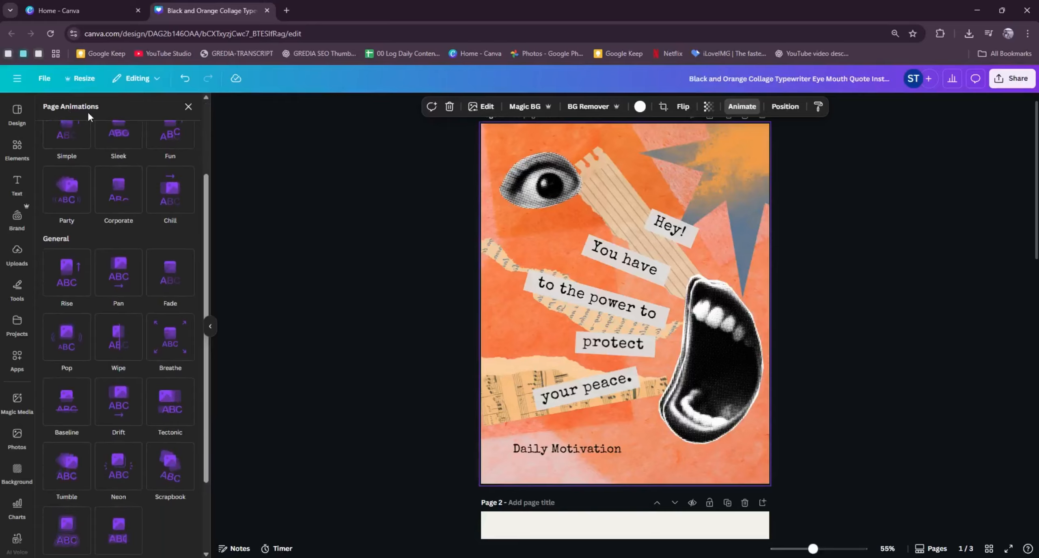